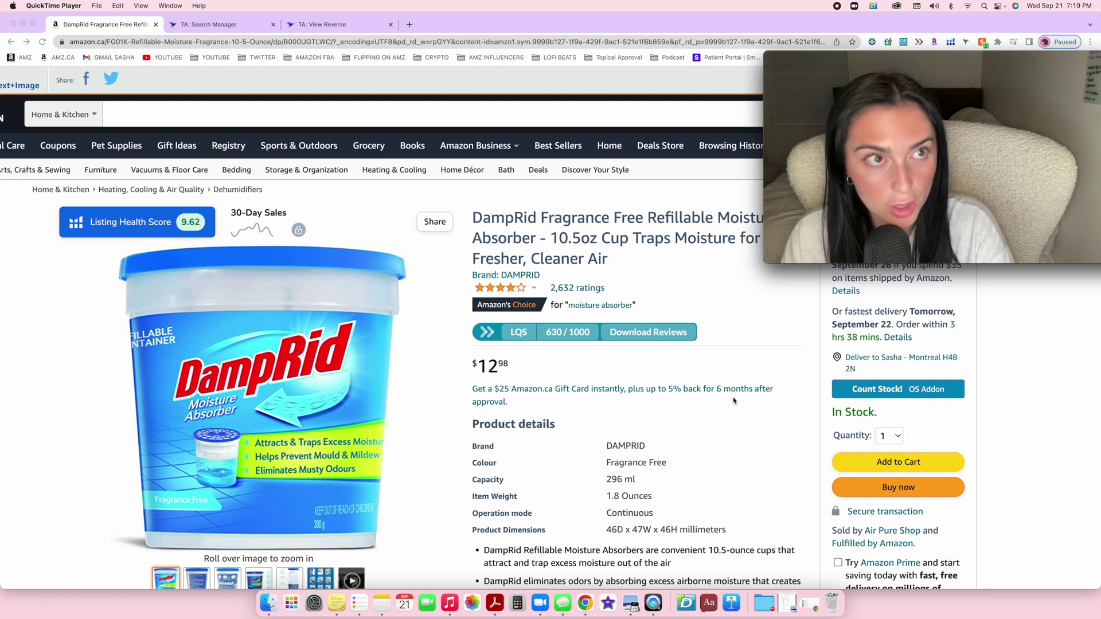
Review the DampRid absorber's ratings and Keepa price history, then show the 'New (7) from' offers
scroll(733, 401, "down", 2)
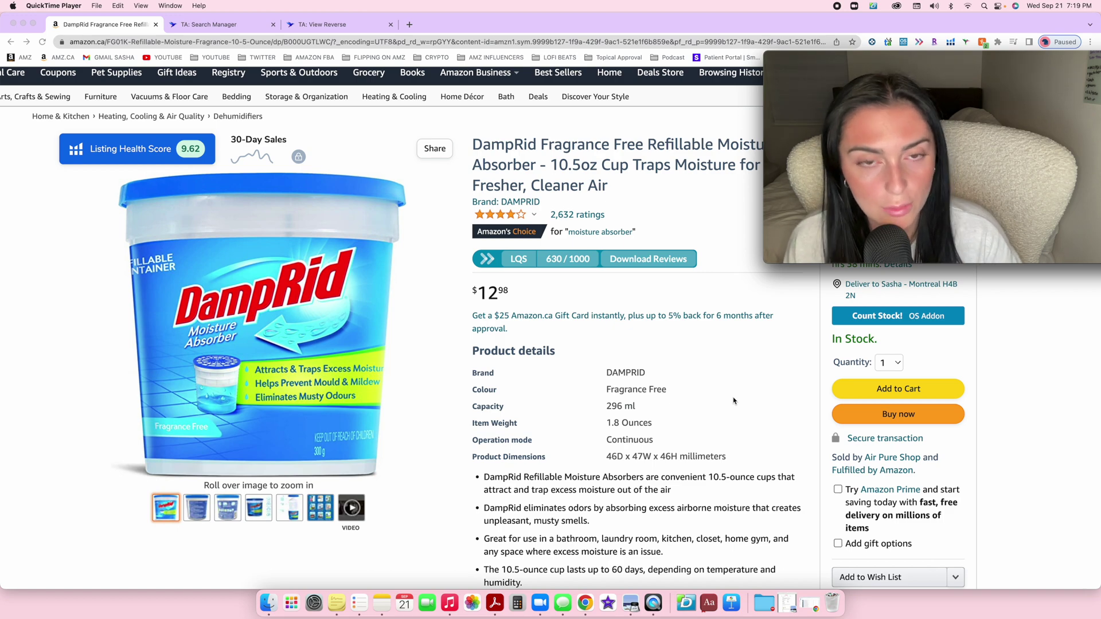
scroll(734, 401, "down", 4)
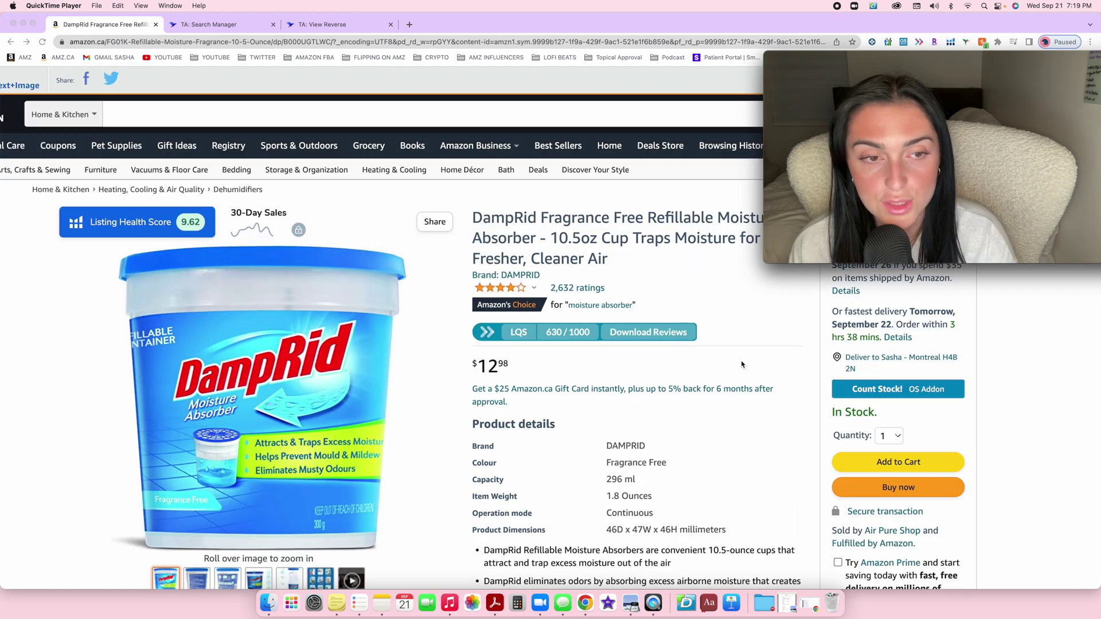
scroll(741, 364, "down", 2)
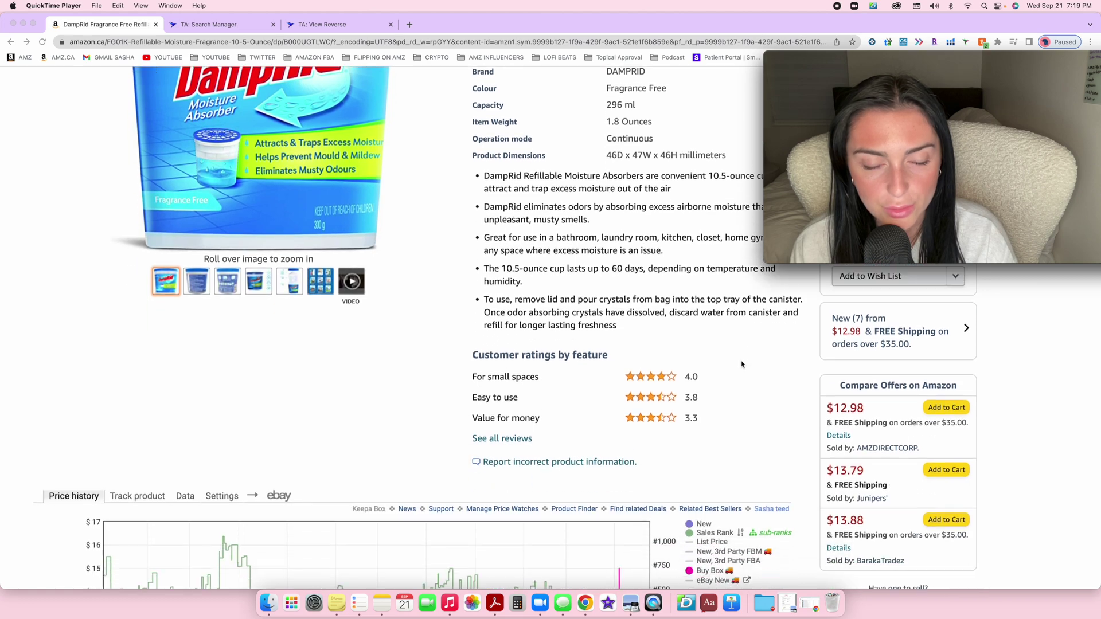
scroll(742, 364, "up", 2)
scroll(741, 364, "down", 4)
scroll(742, 365, "down", 1)
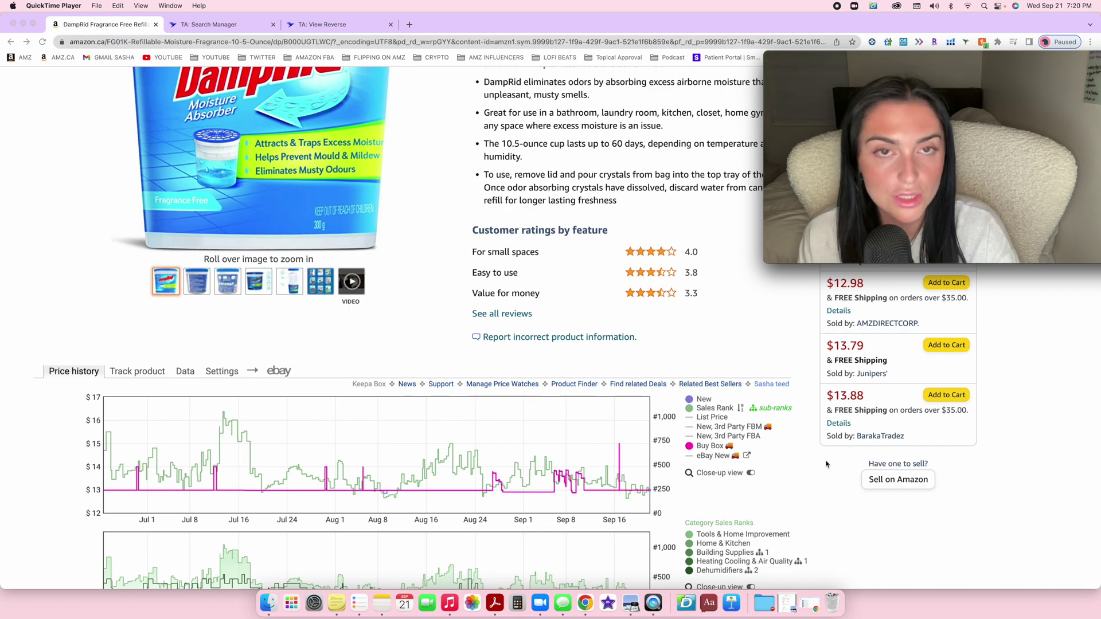
scroll(586, 340, "up", 5)
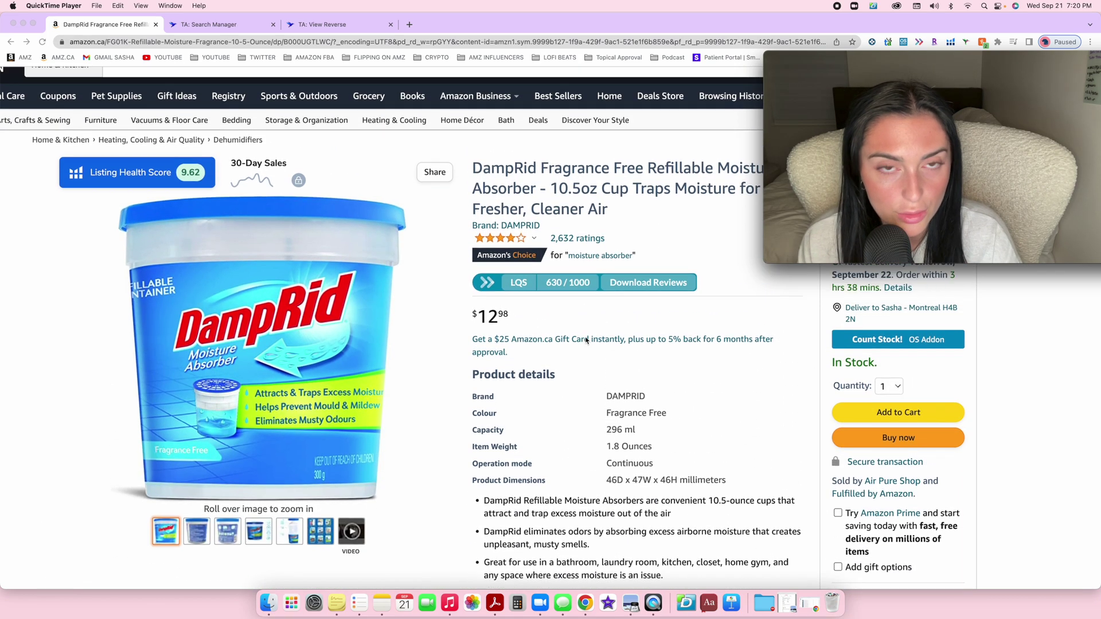
scroll(510, 456, "down", 2)
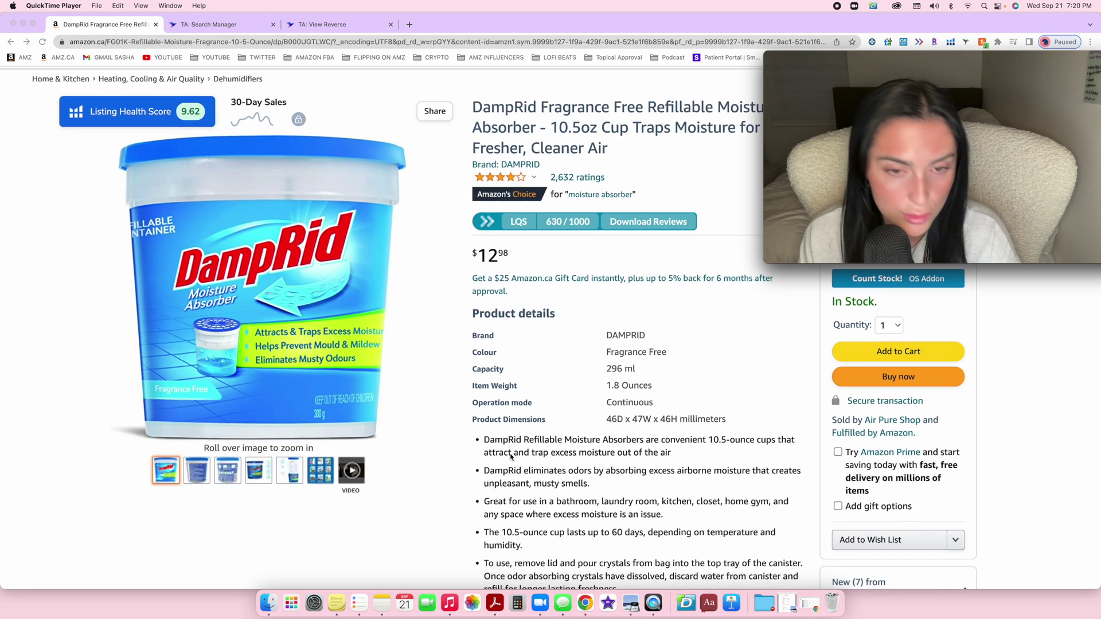
scroll(510, 456, "down", 2)
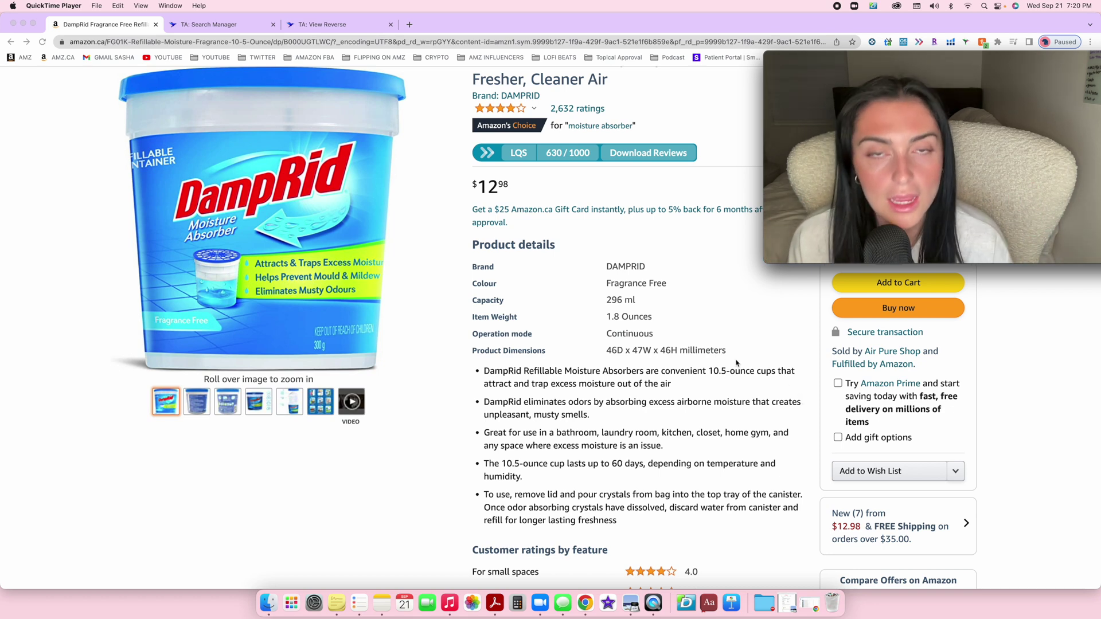
scroll(737, 363, "down", 4)
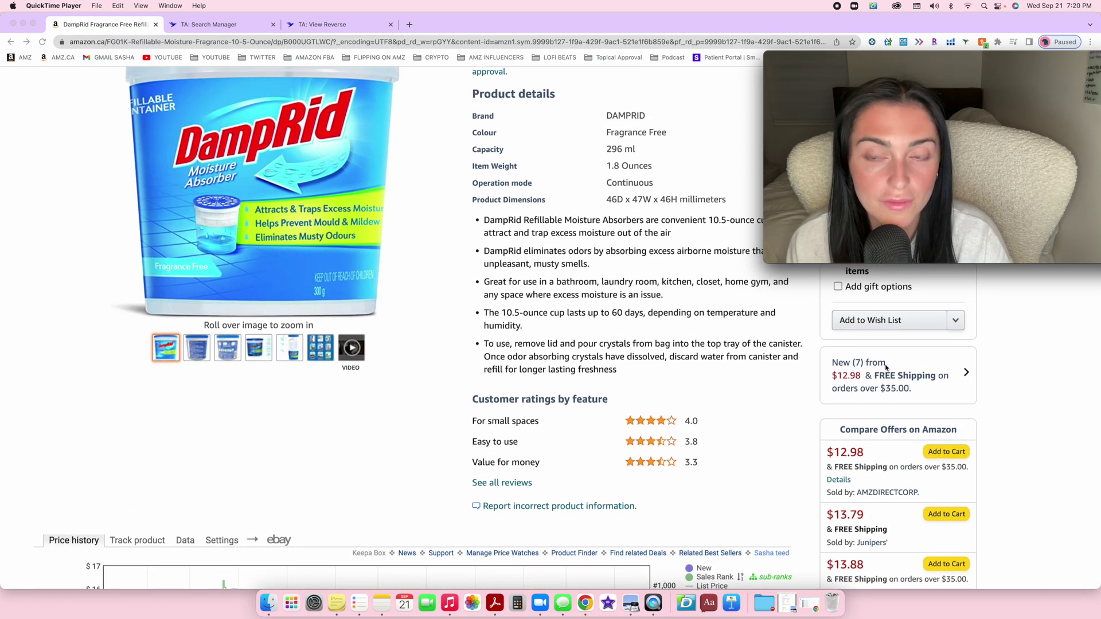
left_click(965, 367)
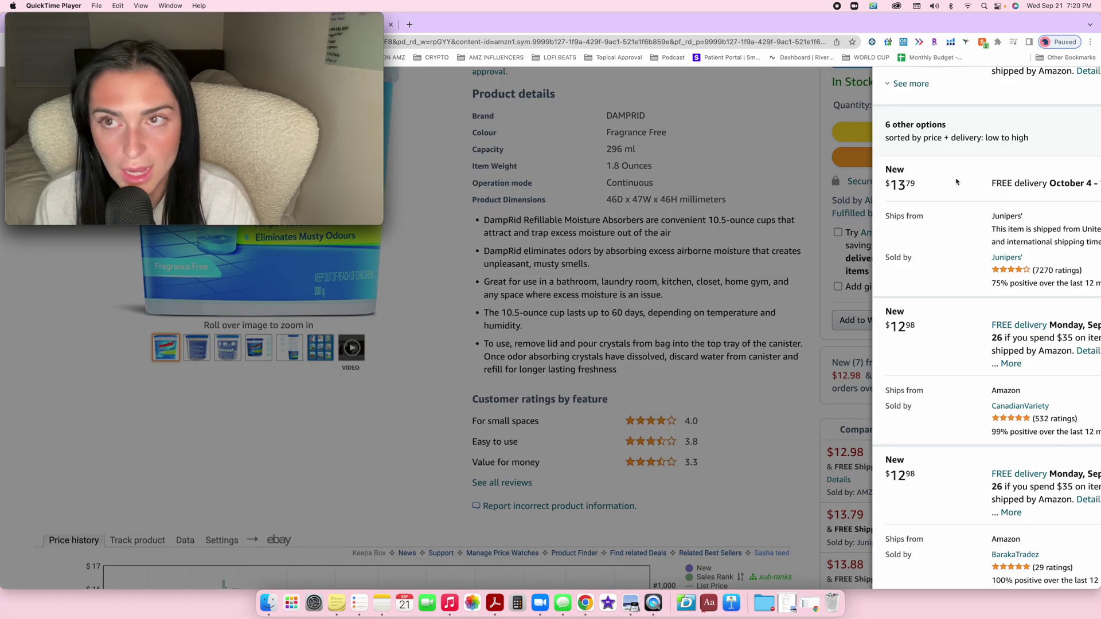
Close the other-offers panel and scroll down to the 'Have one to sell?' prompt
right_click(812, 109)
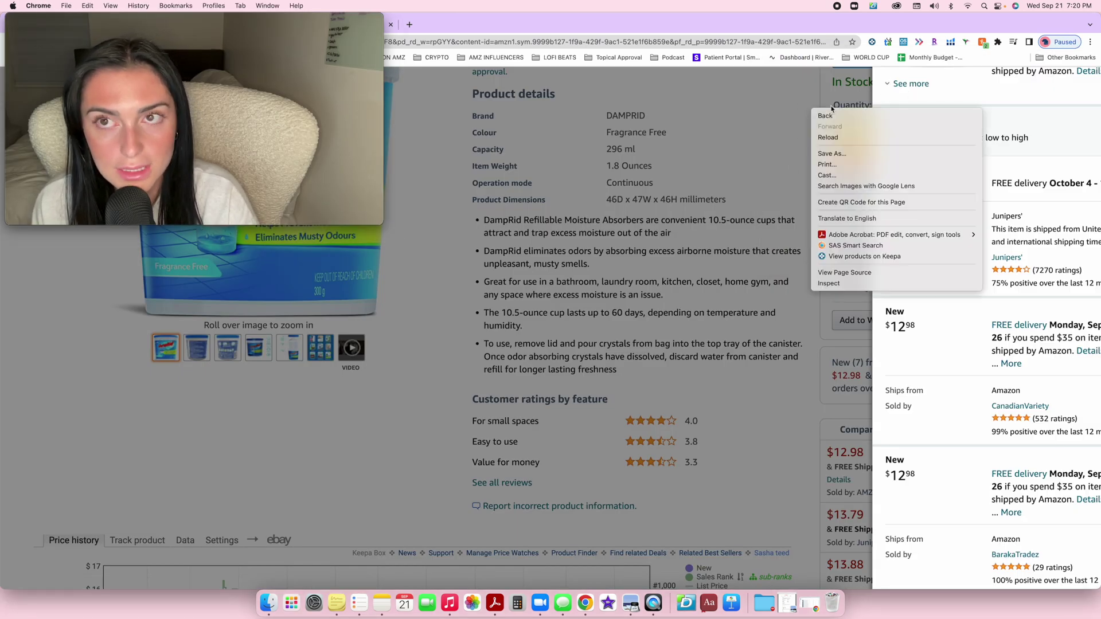
left_click(866, 75)
scroll(674, 355, "down", 4)
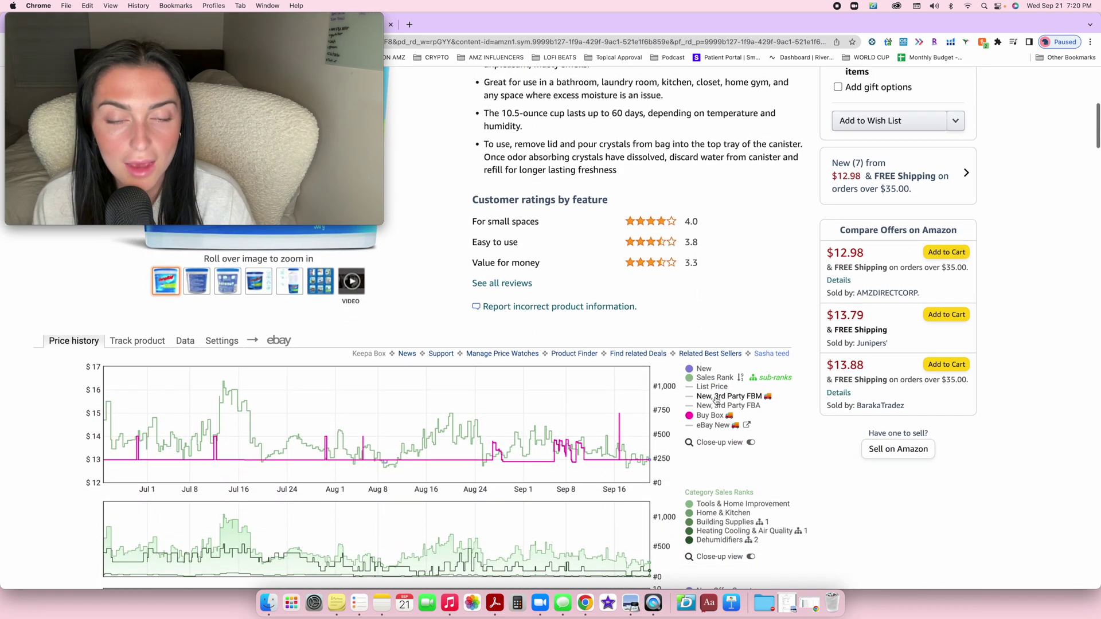
scroll(675, 356, "up", 7)
scroll(675, 355, "up", 3)
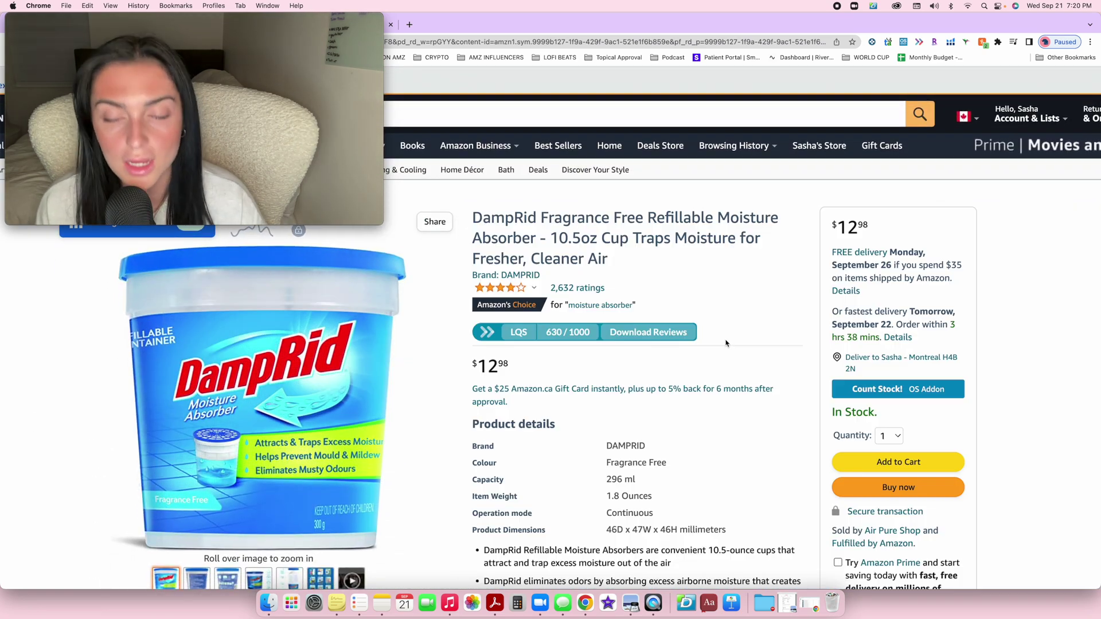
scroll(726, 343, "down", 5)
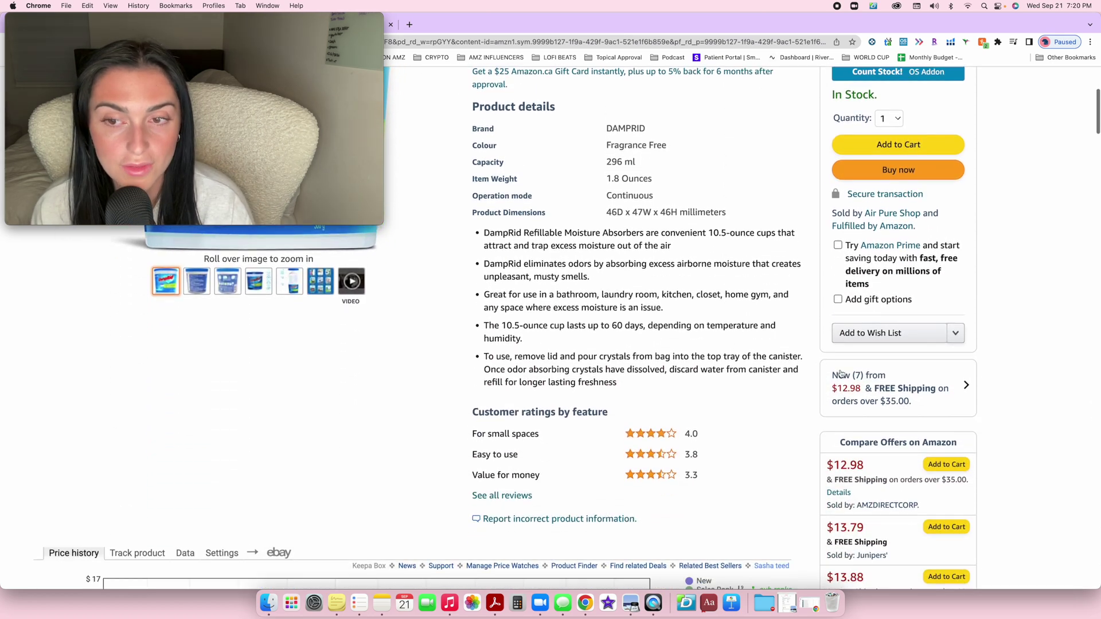
scroll(842, 413, "down", 4)
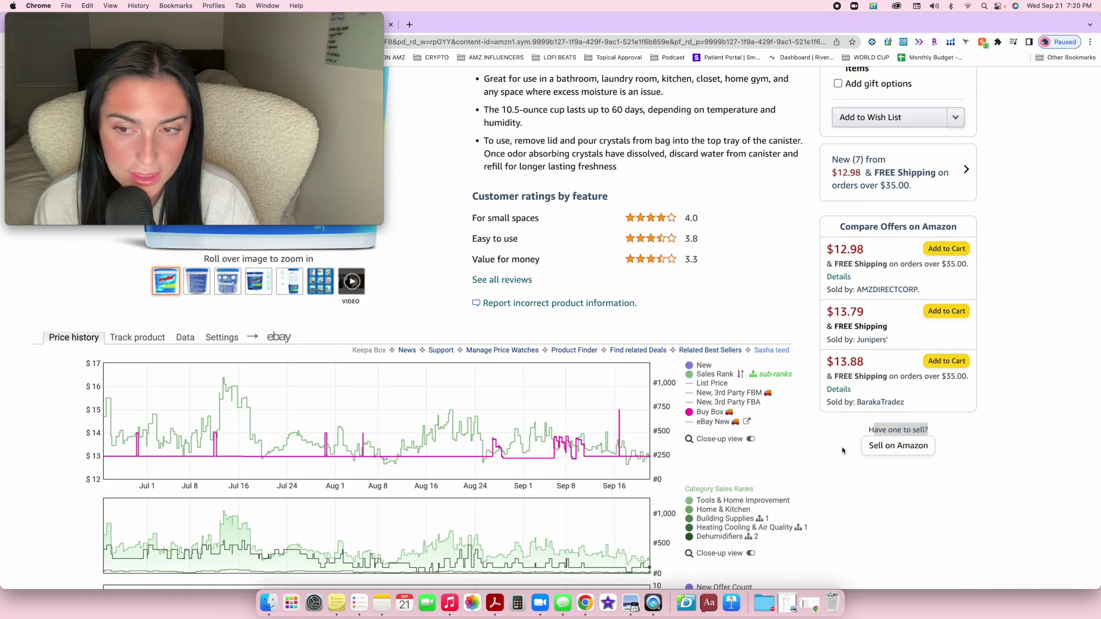
left_click_drag(865, 429, 934, 431)
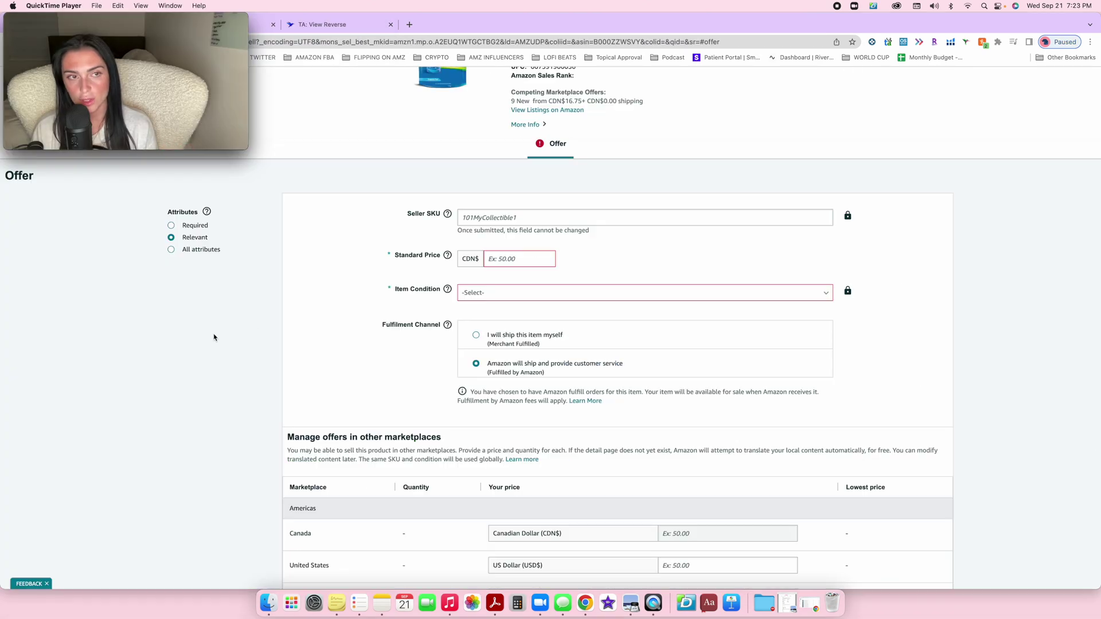
Enter 20 as the Standard Price in the Seller Central offer form
scroll(213, 337, "down", 1)
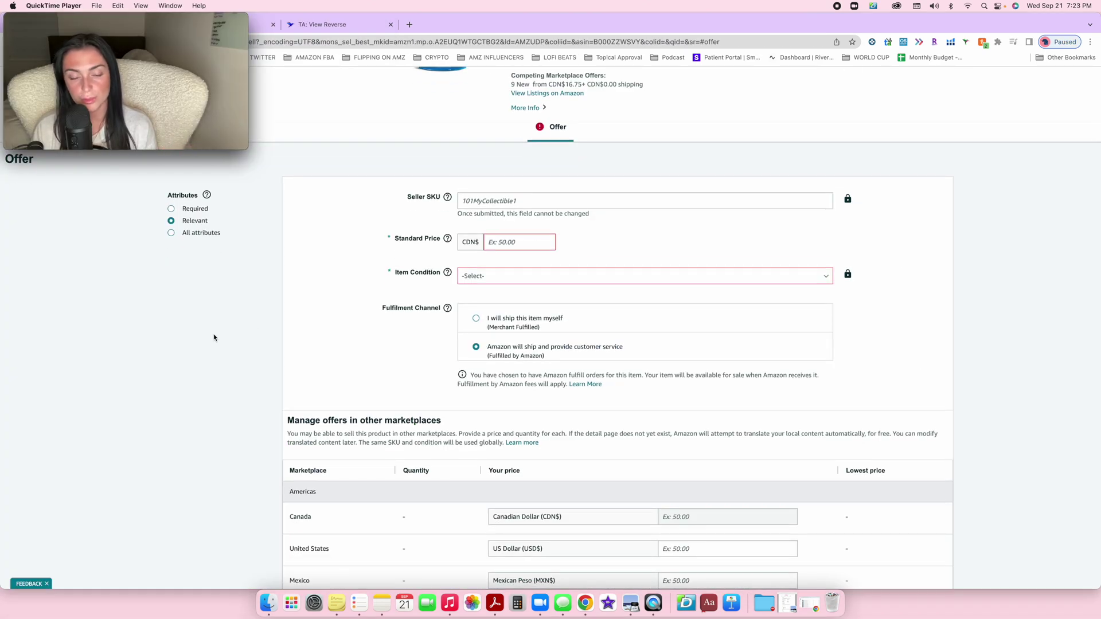
scroll(215, 339, "up", 3)
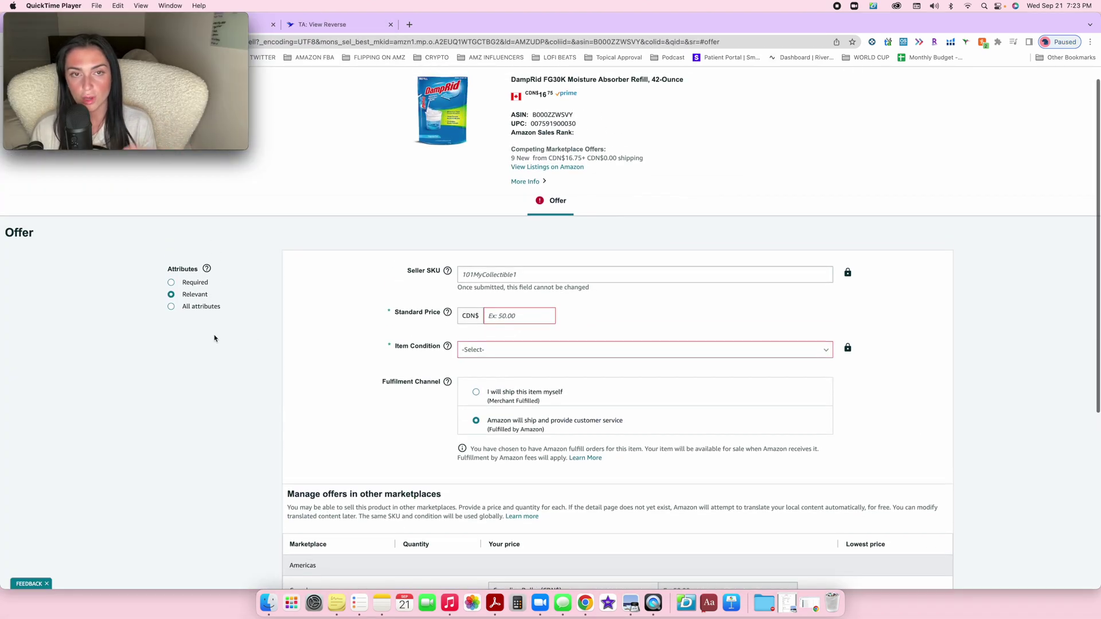
scroll(215, 338, "down", 2)
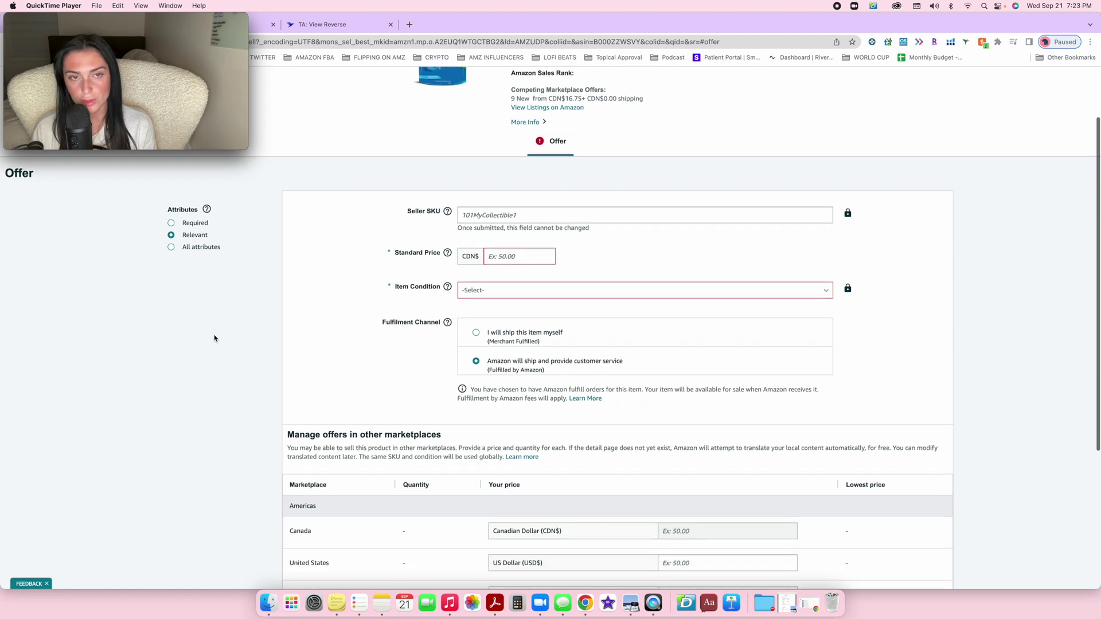
left_click(521, 257)
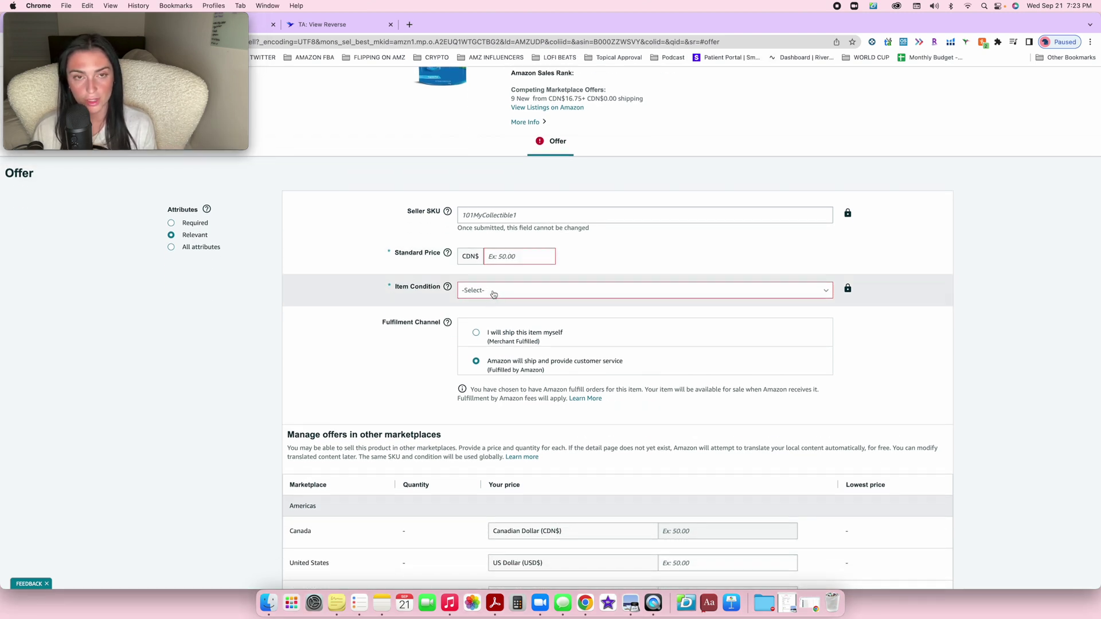
scroll(337, 349, "up", 1)
left_click(507, 269)
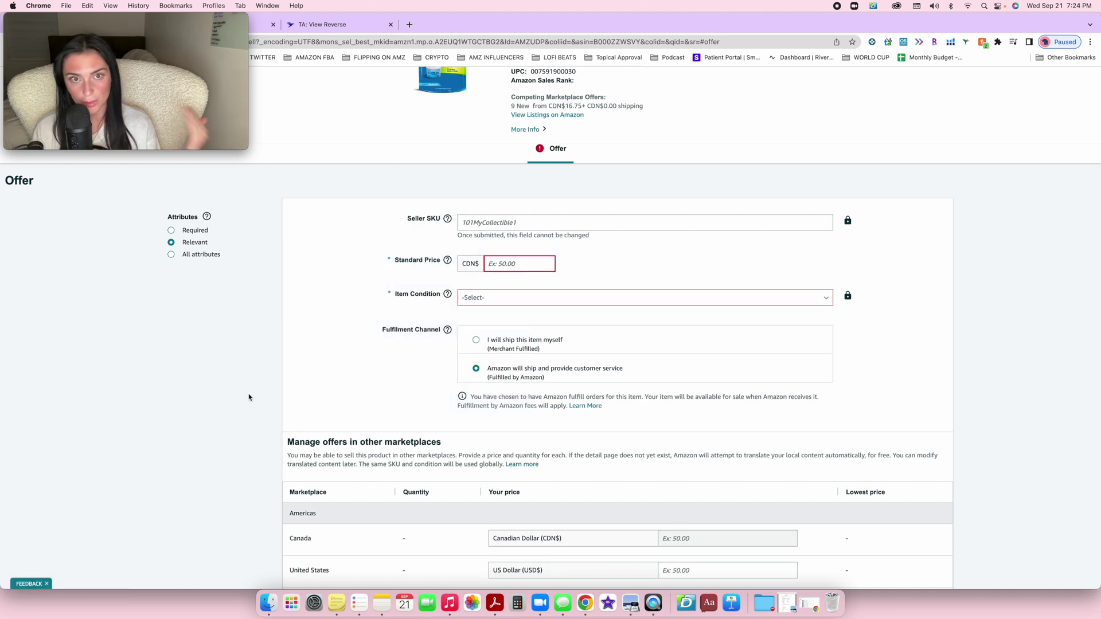
type("20")
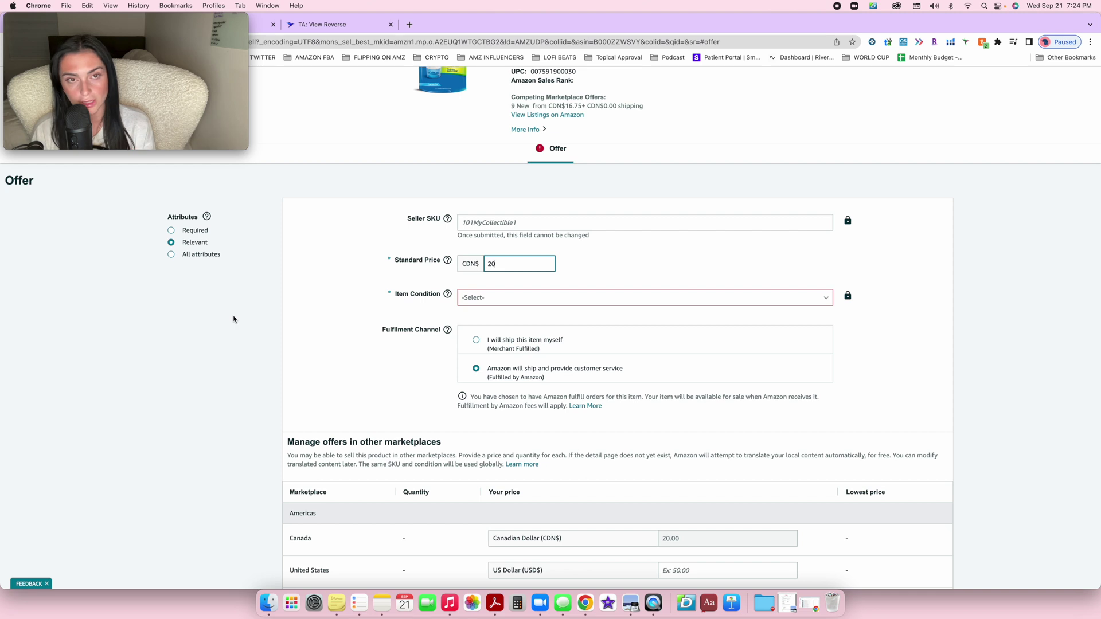
left_click(492, 298)
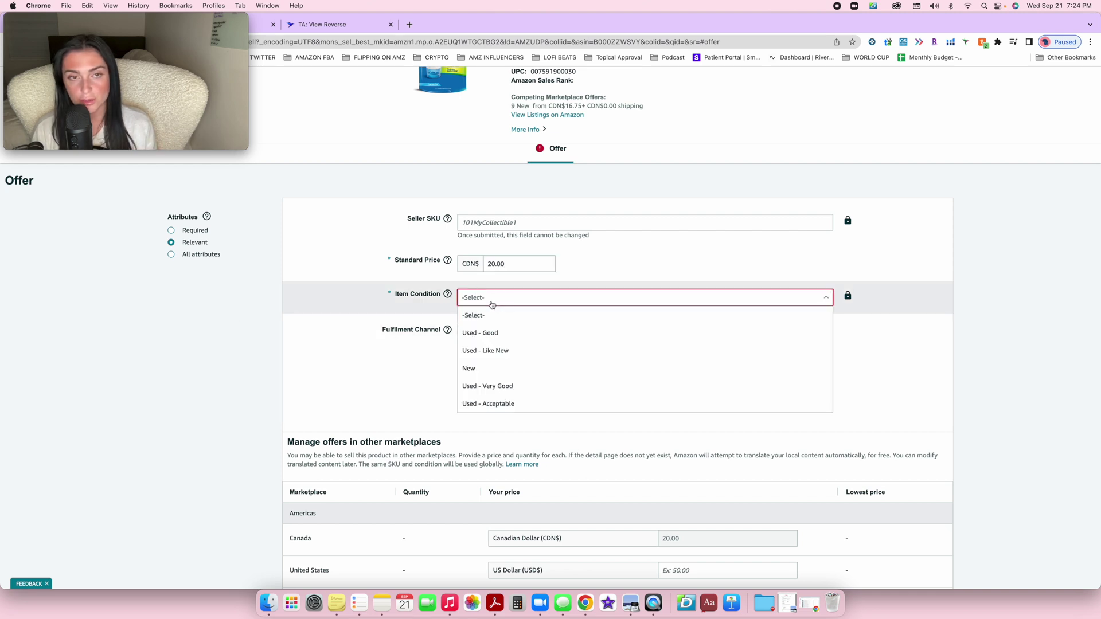
Set Item Condition to New and the fulfilment channel to 'Amazon will ship' after trying Merchant
left_click(471, 369)
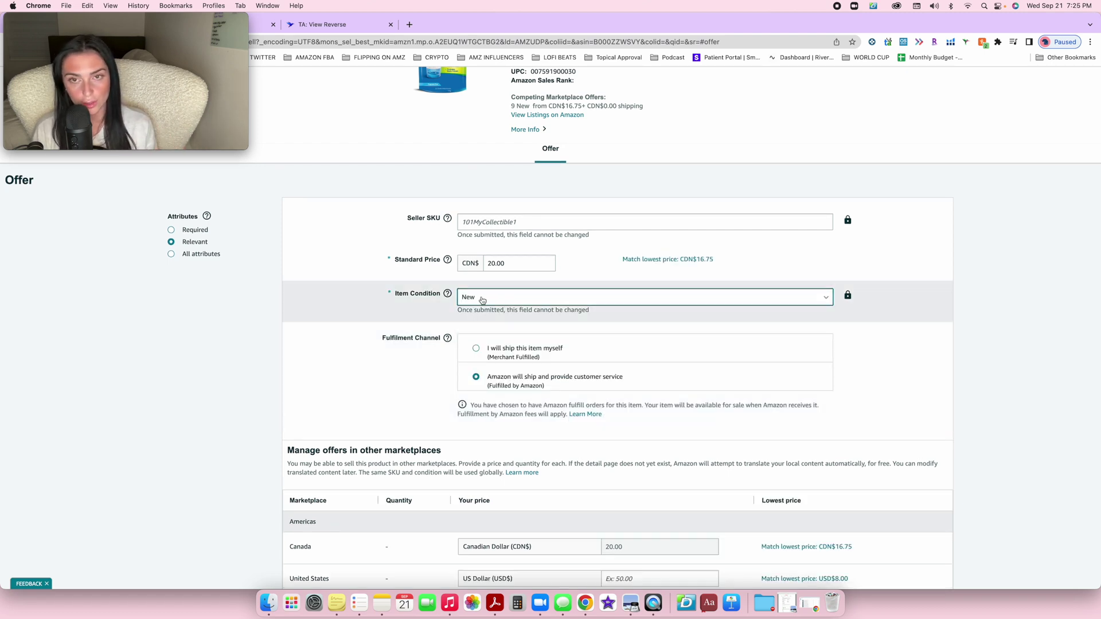
left_click_drag(375, 340, 450, 337)
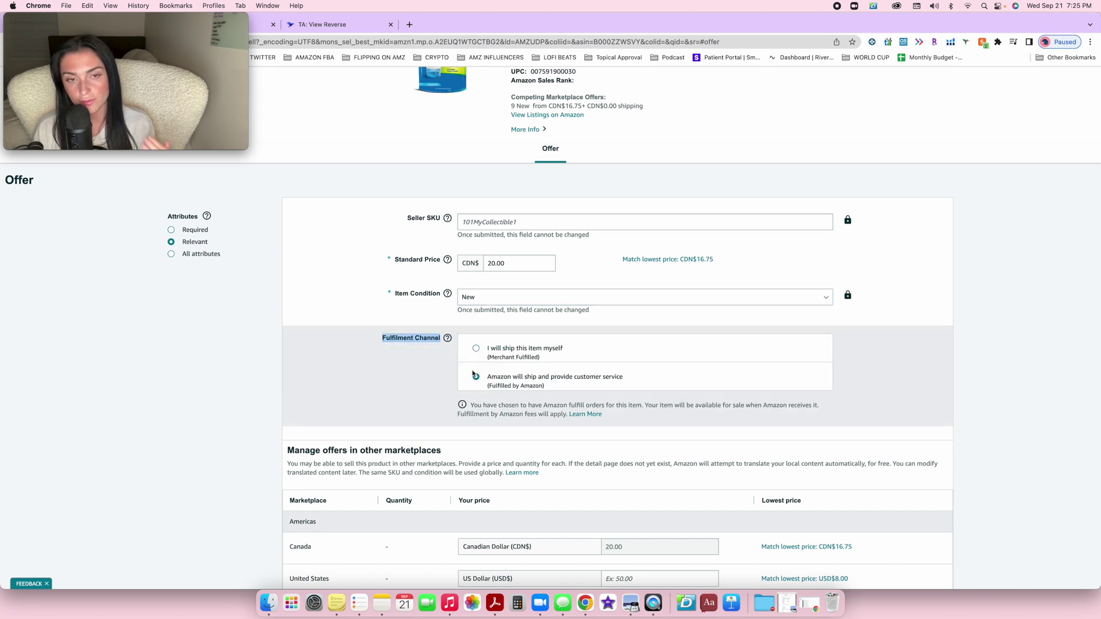
left_click_drag(485, 390, 540, 386)
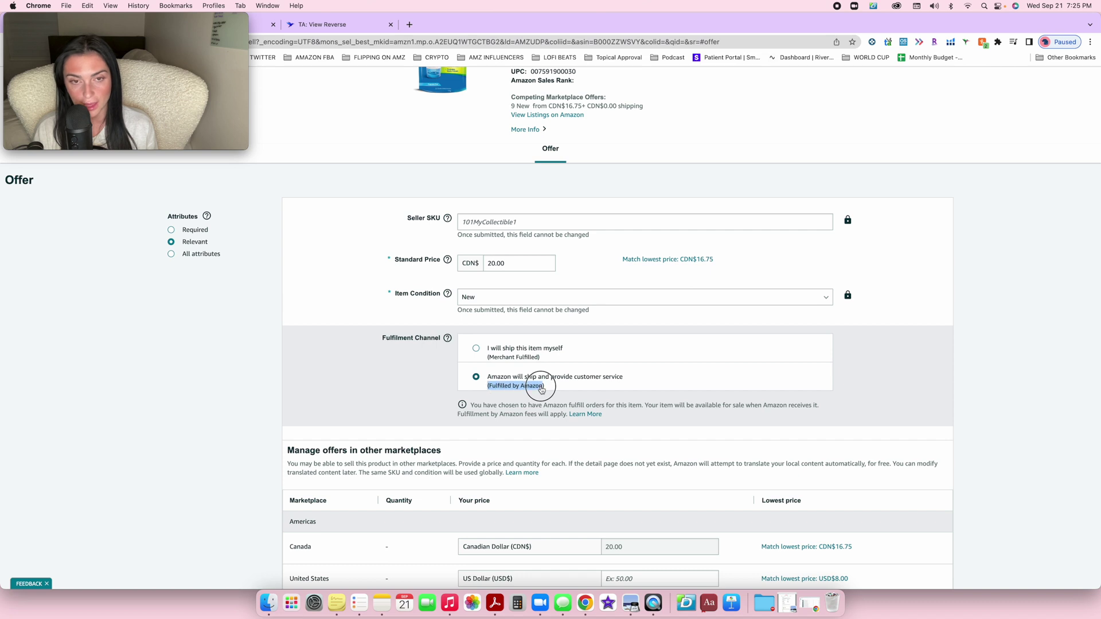
left_click(476, 350)
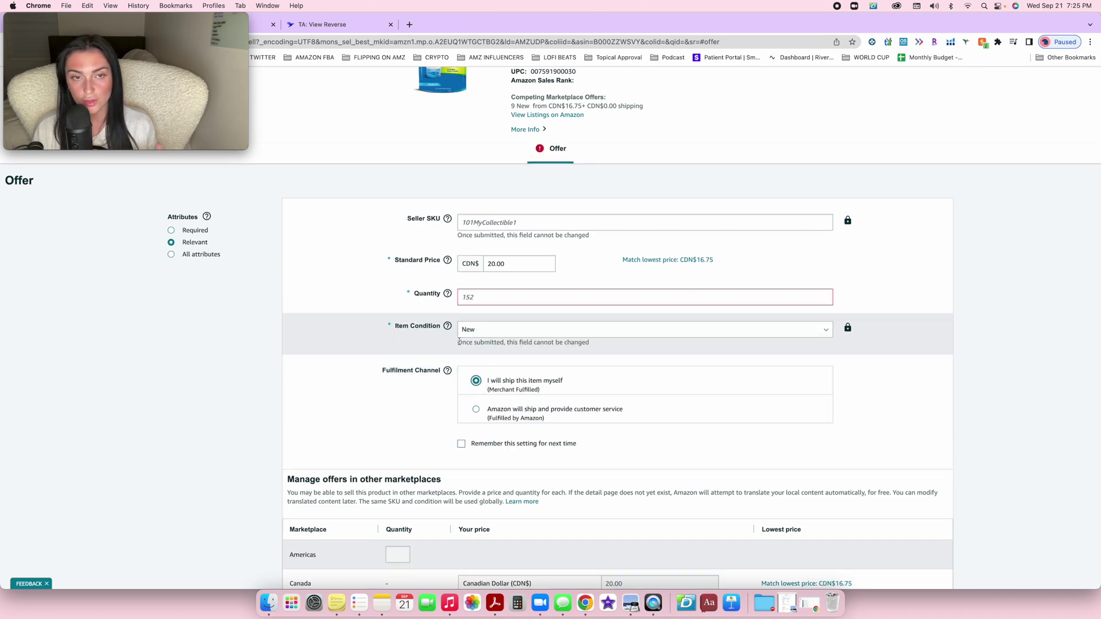
left_click(471, 297)
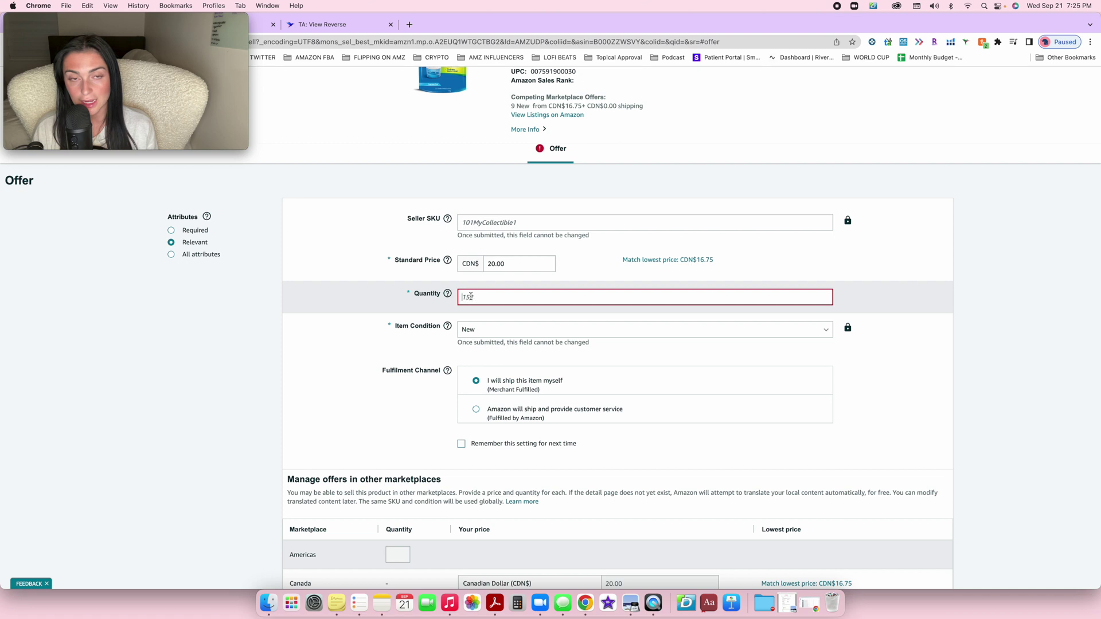
left_click(477, 411)
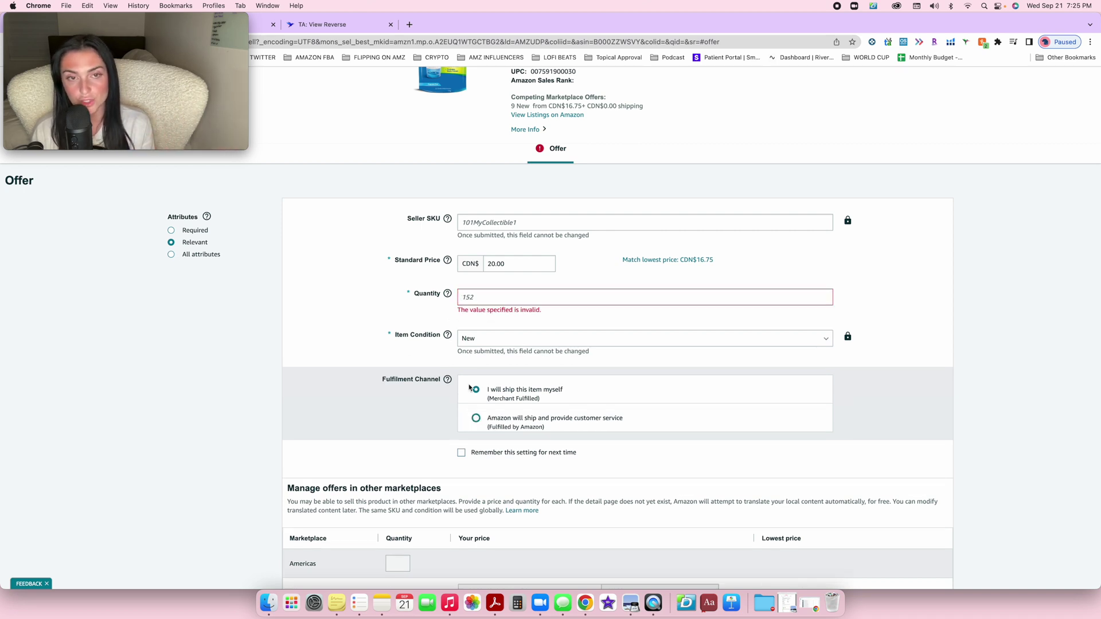
left_click(476, 419)
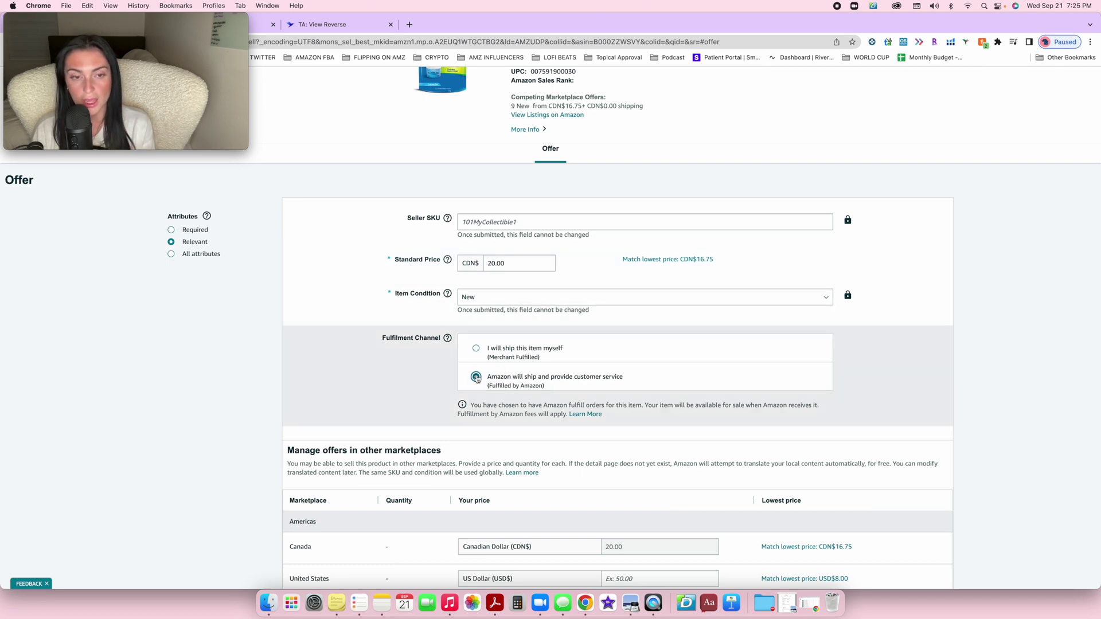
scroll(162, 438, "down", 1)
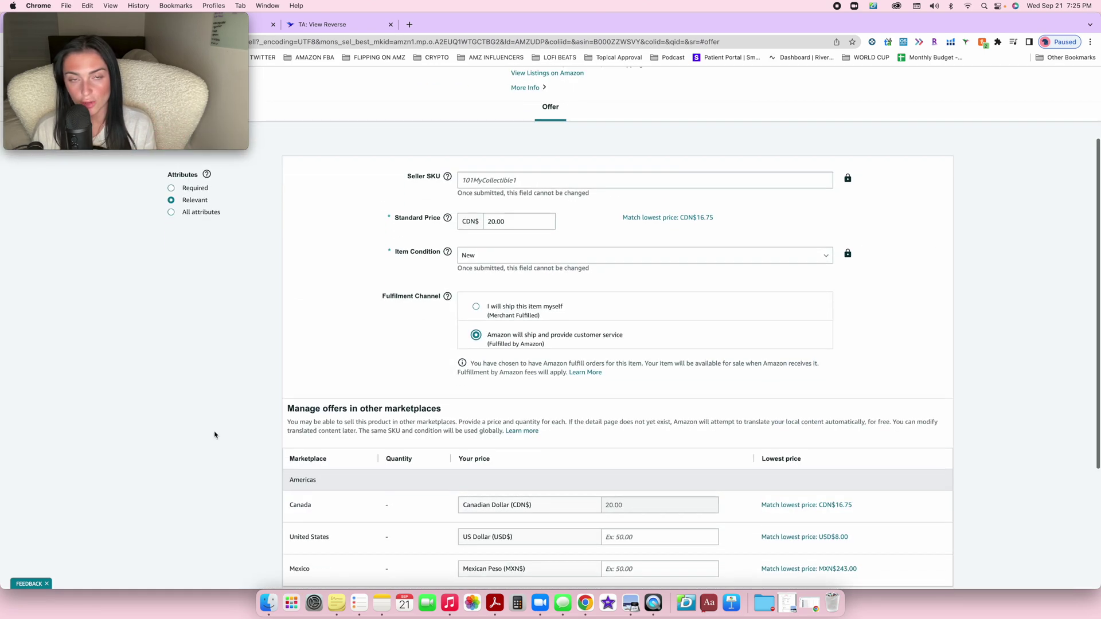
scroll(194, 381, "down", 5)
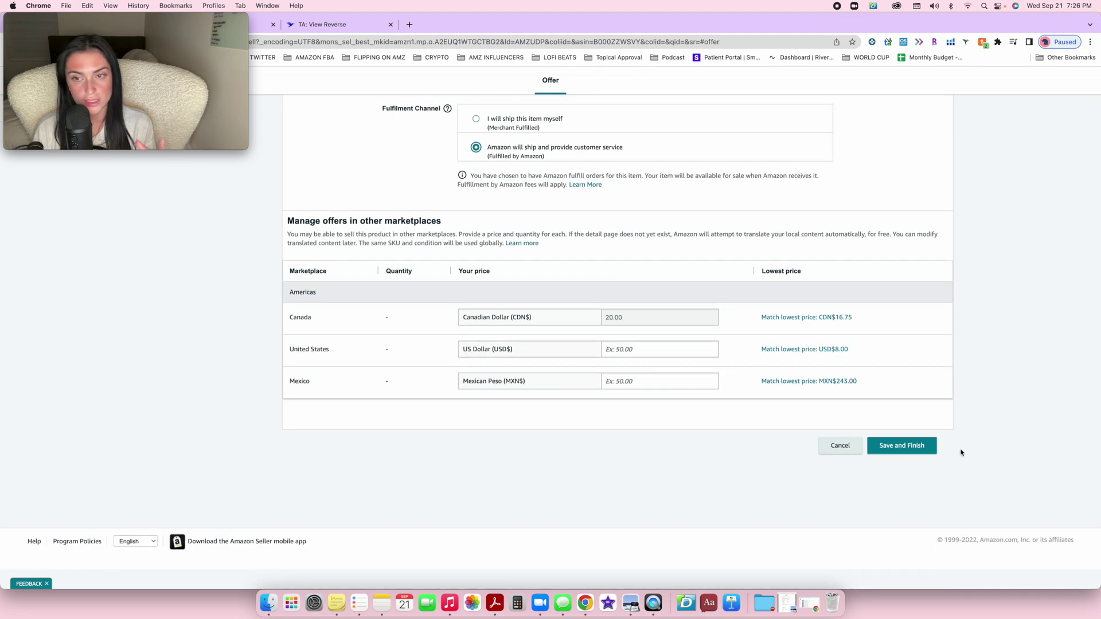
Save and finish the offer, then Save & Continue the FBA conversion to Send to Amazon
left_click(916, 445)
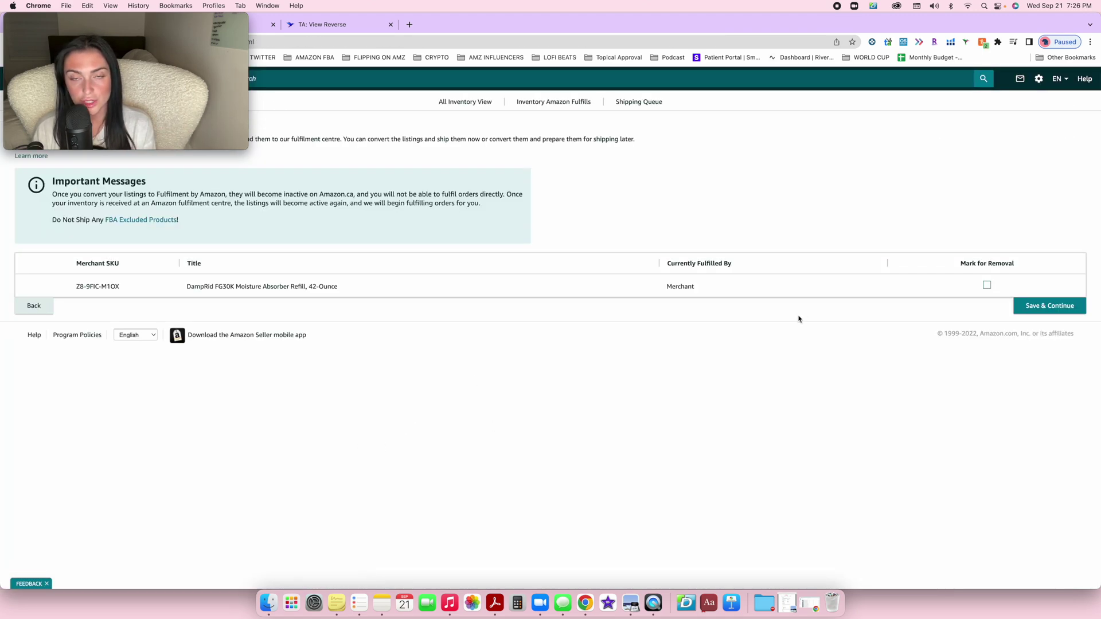
left_click(1030, 306)
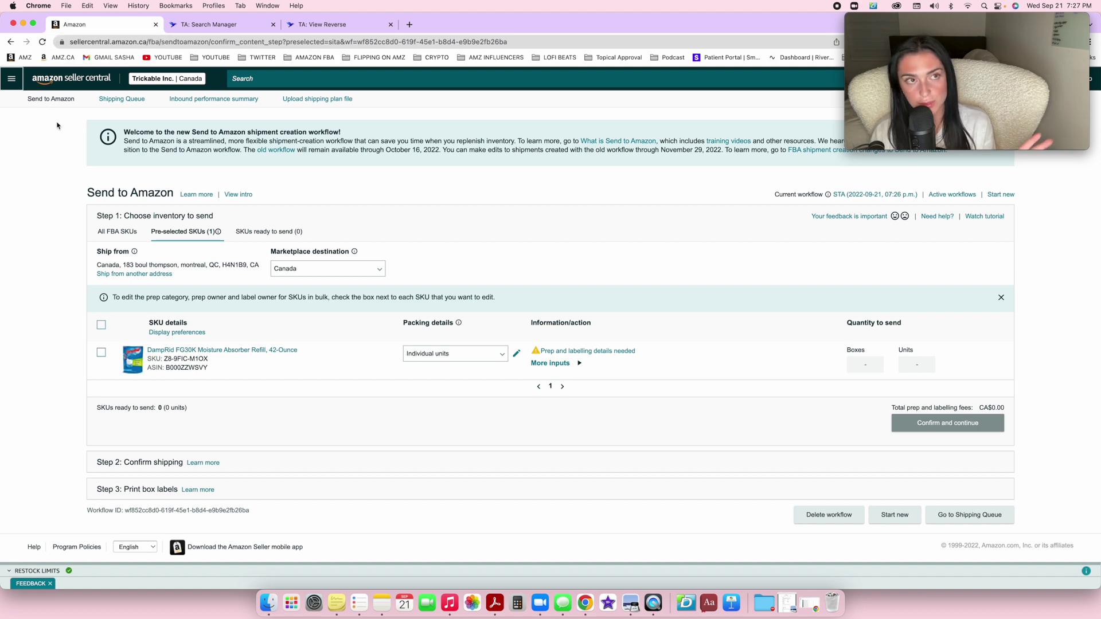
left_click(12, 79)
Go to Inventory > Manage All Inventory and highlight the DampRid listing's Incomplete status
mouse_move(41, 122)
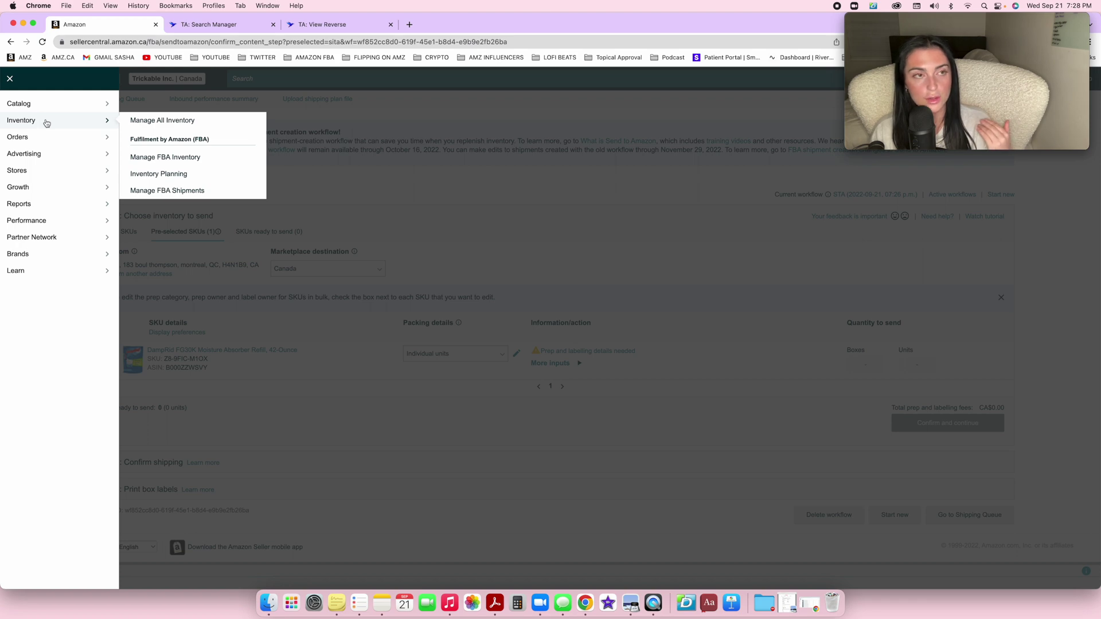
left_click(158, 121)
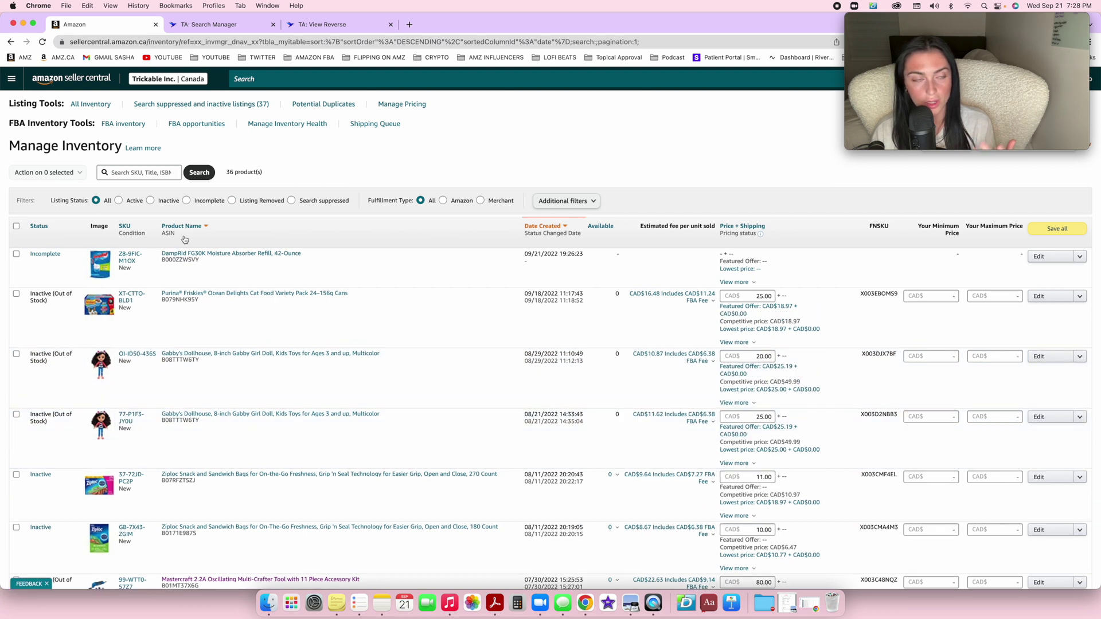
left_click(49, 254)
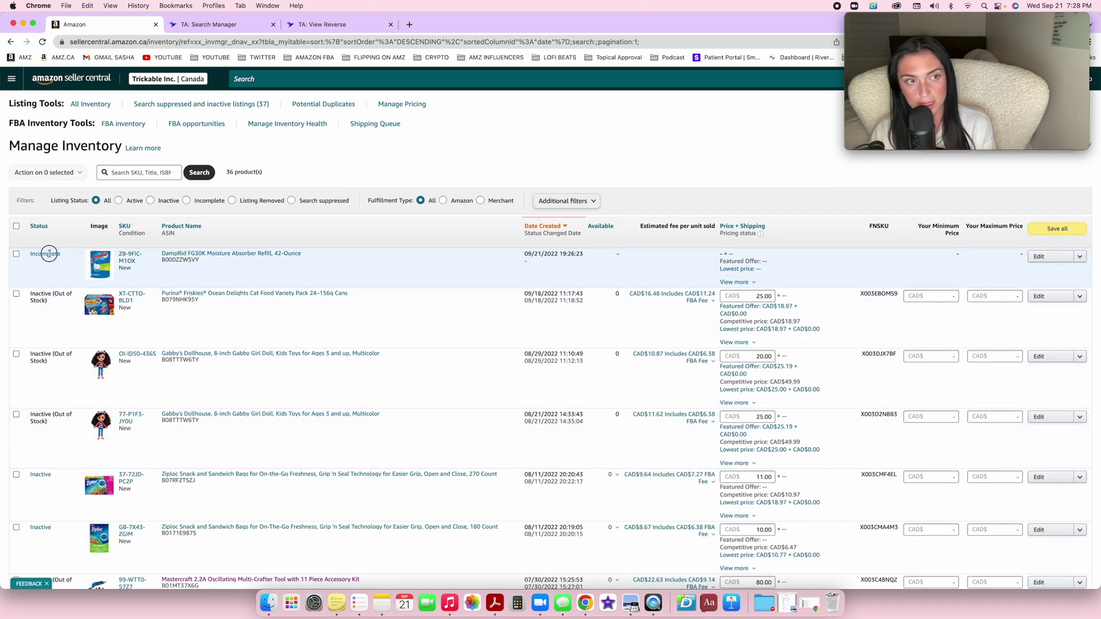
double_click(48, 254)
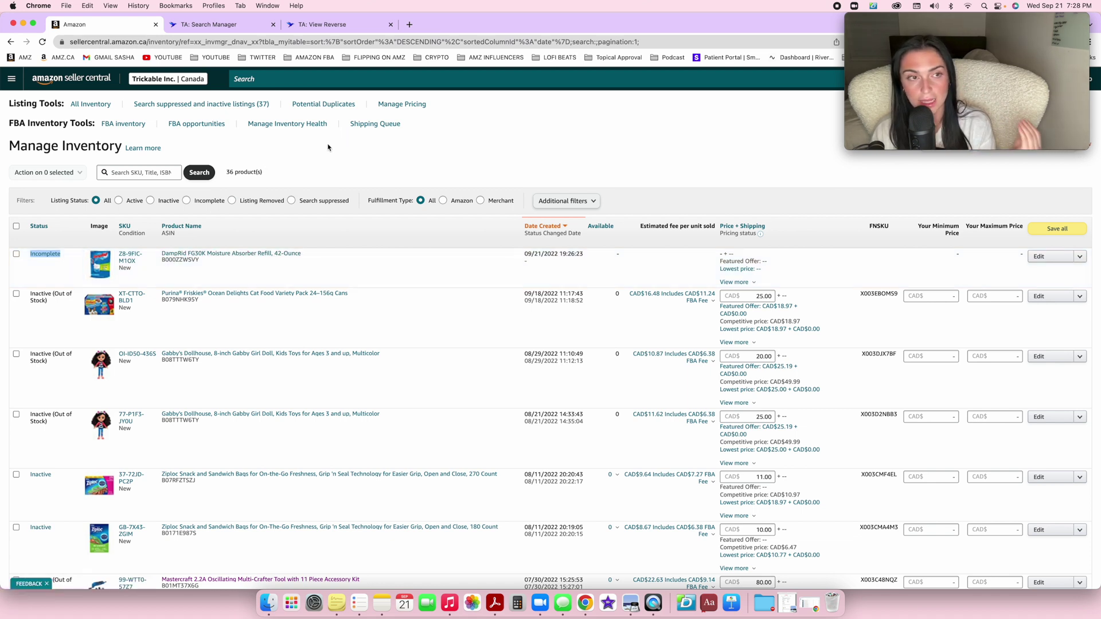
Highlight the Friskies listing's Inactive (Out of Stock) status for comparison
triple_click(28, 297)
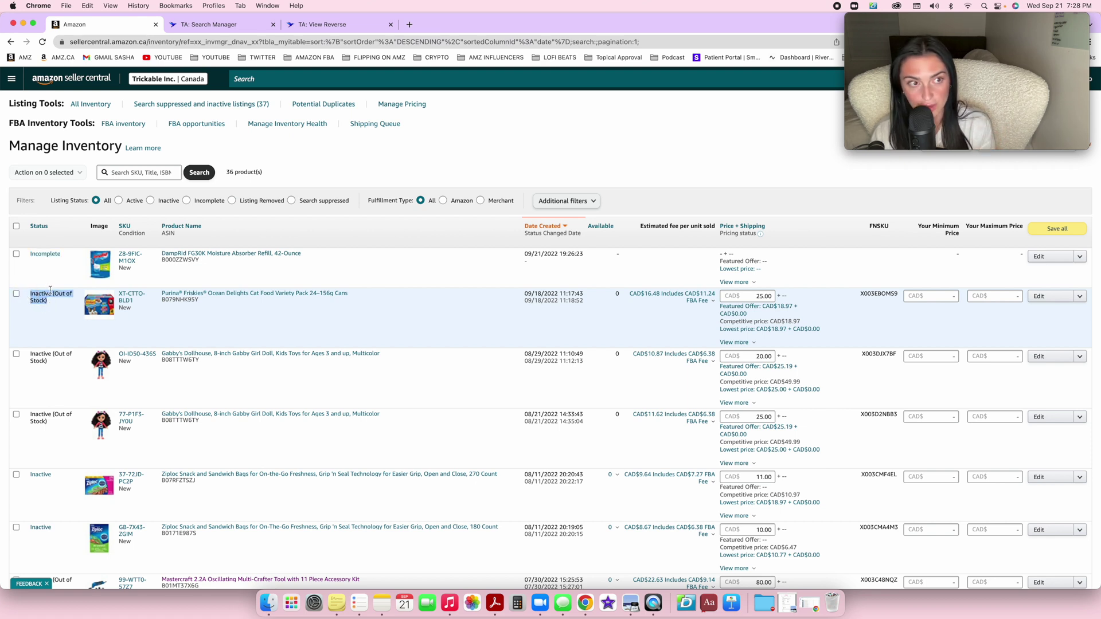
left_click(50, 307)
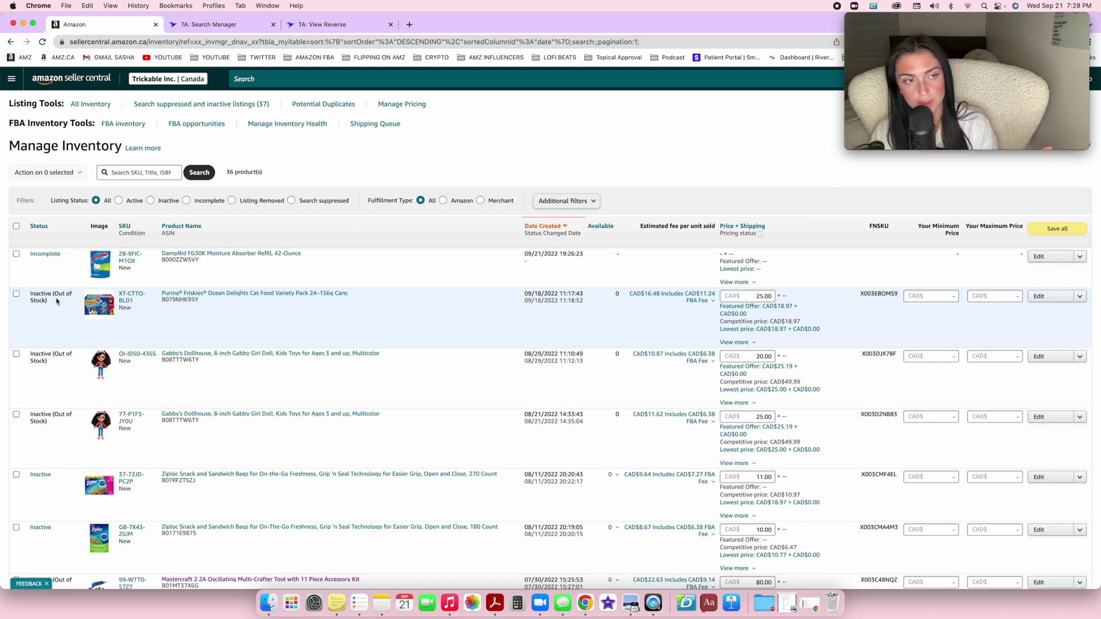
left_click_drag(57, 303, 23, 289)
left_click(41, 297)
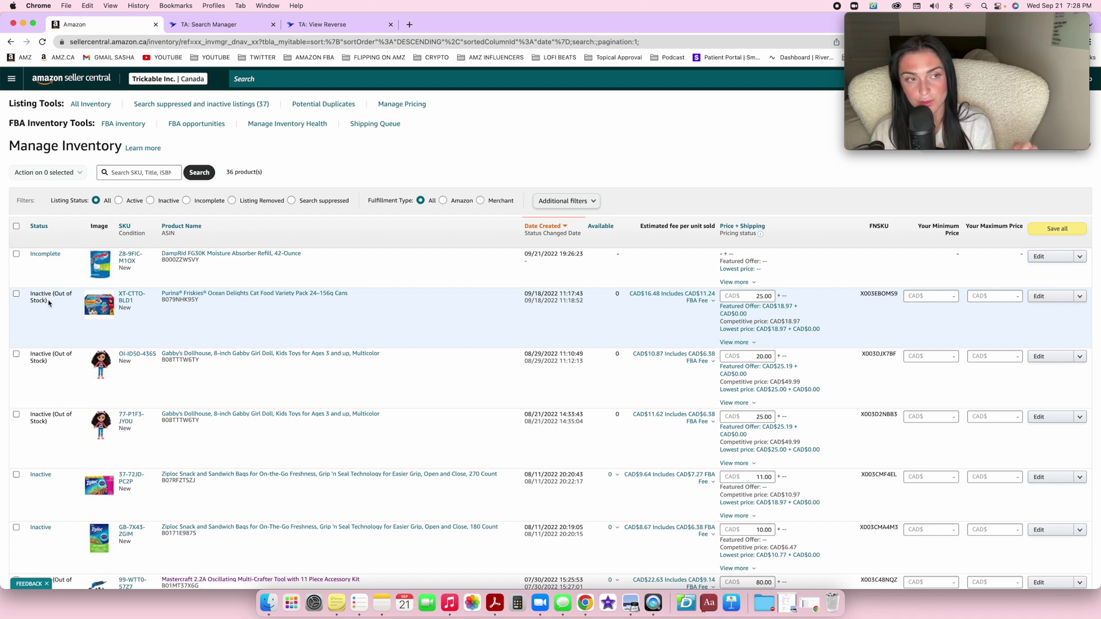
left_click_drag(49, 303, 22, 290)
left_click(41, 295)
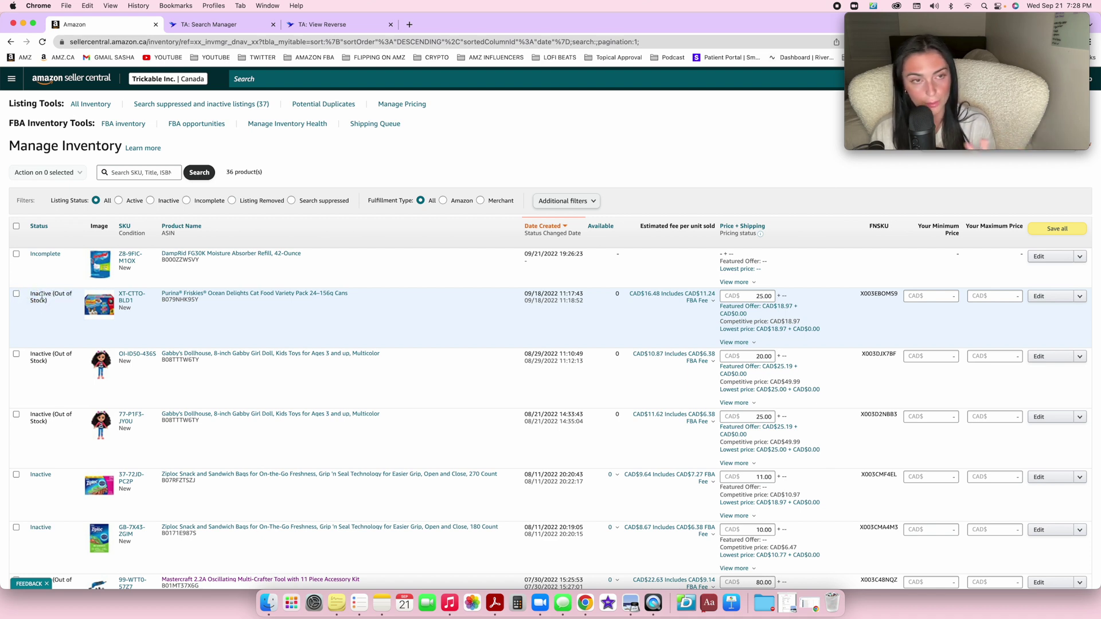